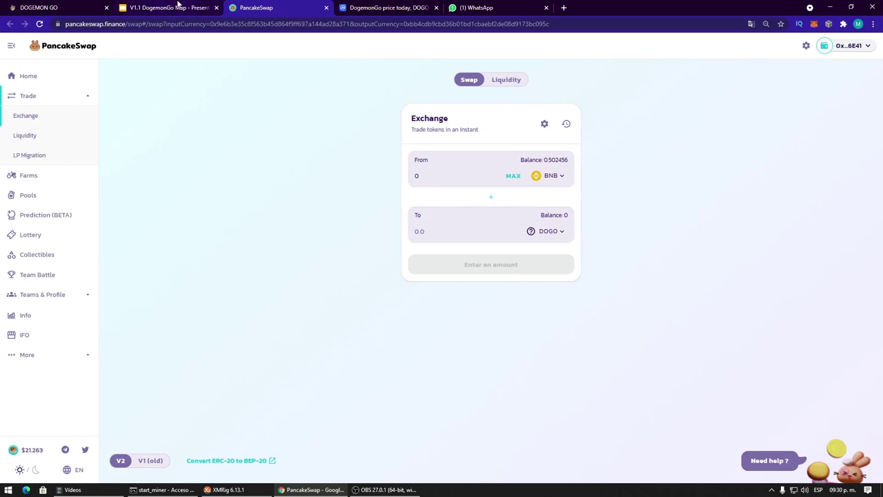
Step: Look up the DOGO token contract on BscScan from the Dogemon Go website's footer link, closing the contract page after viewing
click(39, 7)
scroll(296, 217, down, 3)
scroll(280, 222, down, 10)
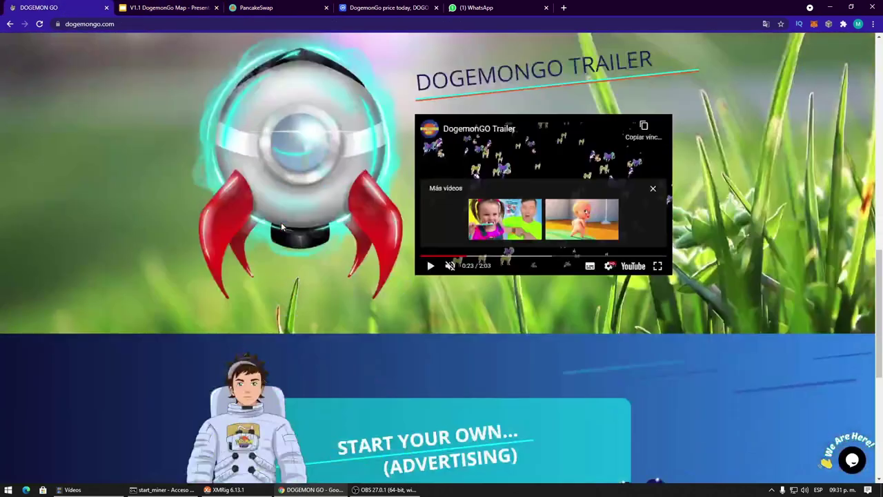
click(386, 459)
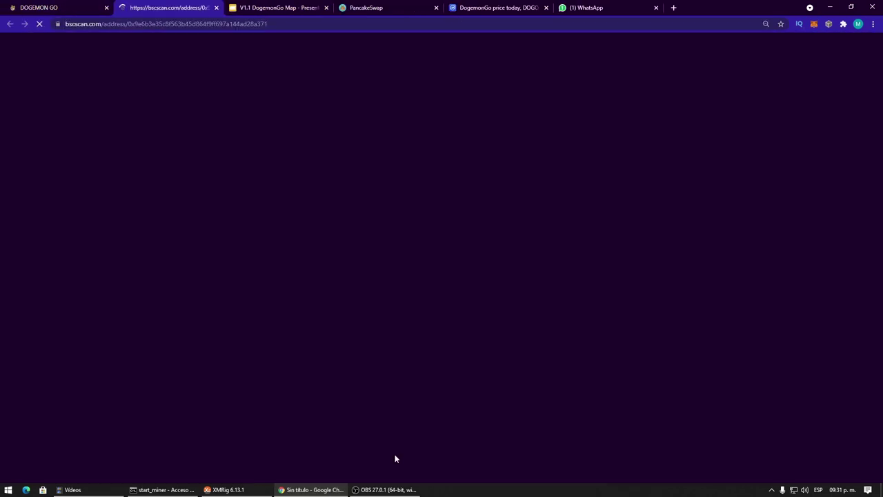
click(216, 7)
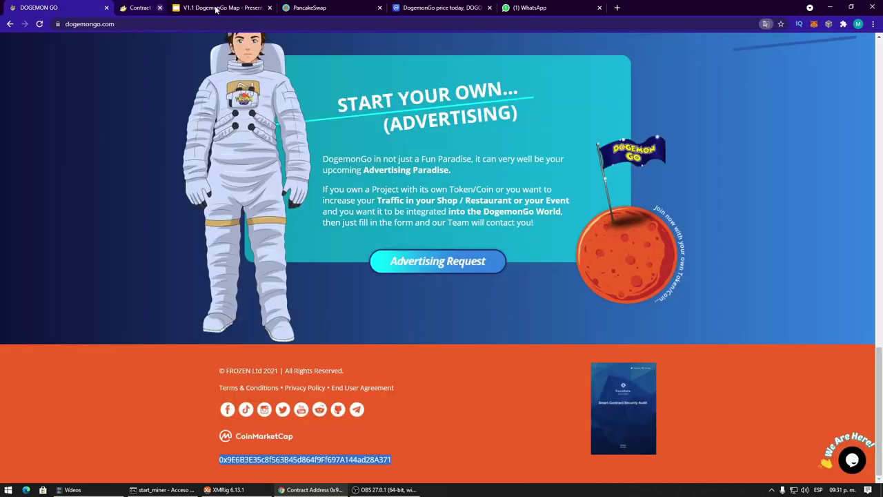
scroll(316, 38, up, 1)
scroll(376, 115, up, 15)
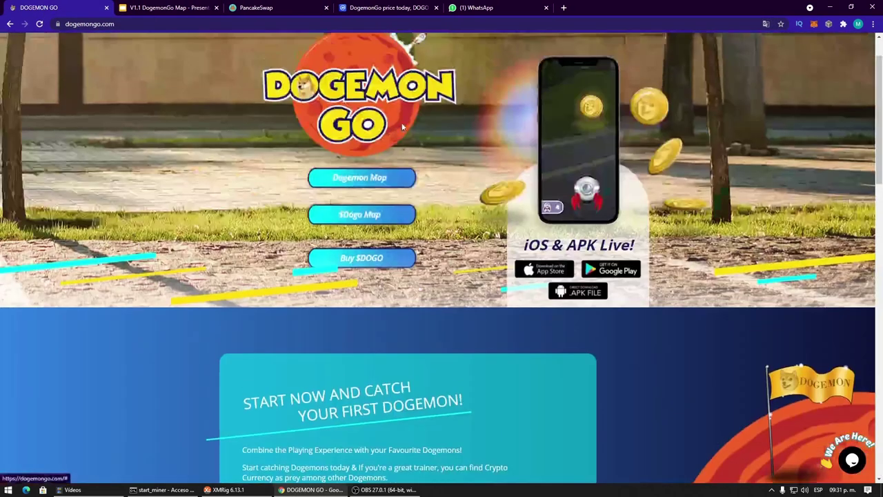
Step: Review DogemonGo's price chart and token overview on CoinMarketCap
click(264, 6)
click(389, 7)
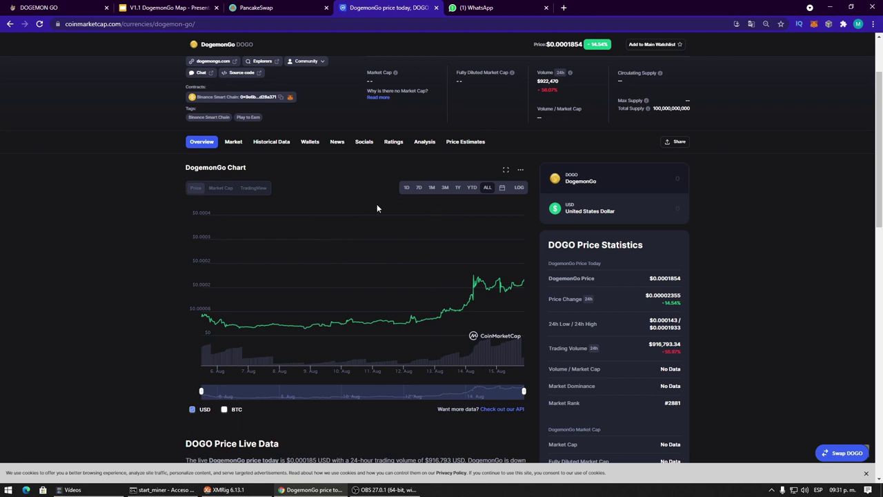
scroll(353, 196, up, 2)
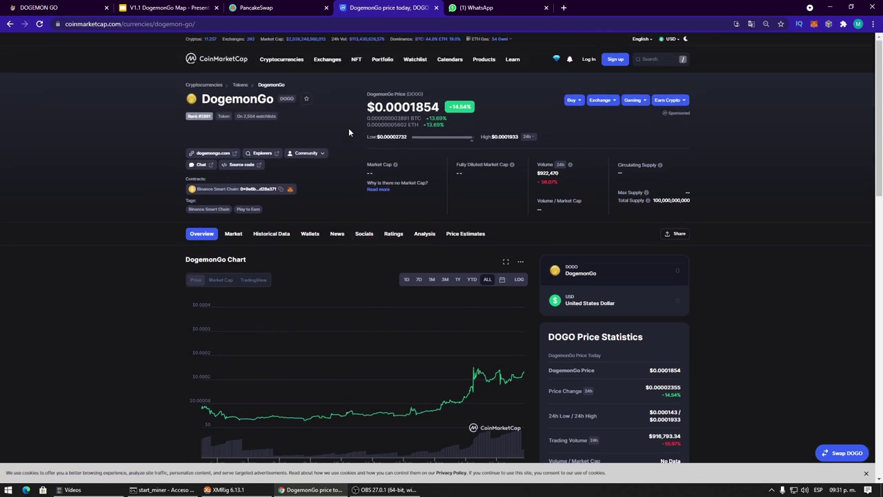
Step: Return to the PancakeSwap exchange from the Dogemon Go site and set the BNB amount to the available maximum, 0.492456105
click(263, 7)
click(197, 7)
scroll(328, 185, up, 2)
click(69, 8)
click(379, 314)
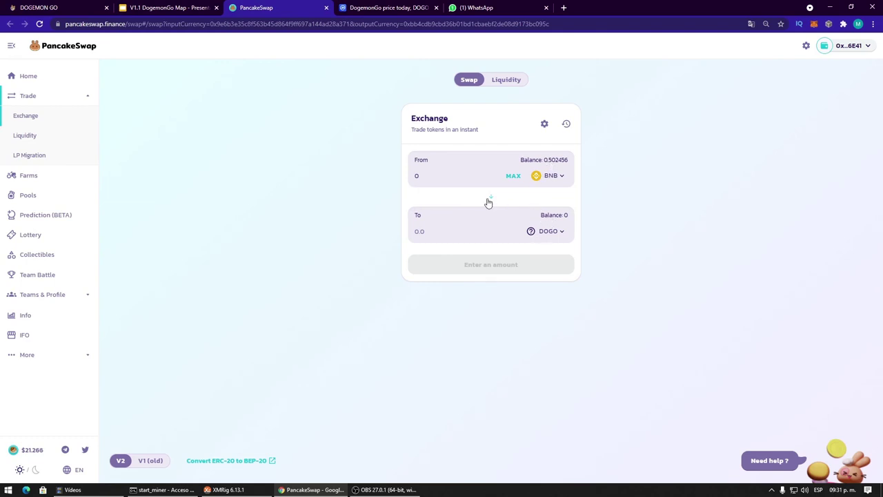
click(511, 175)
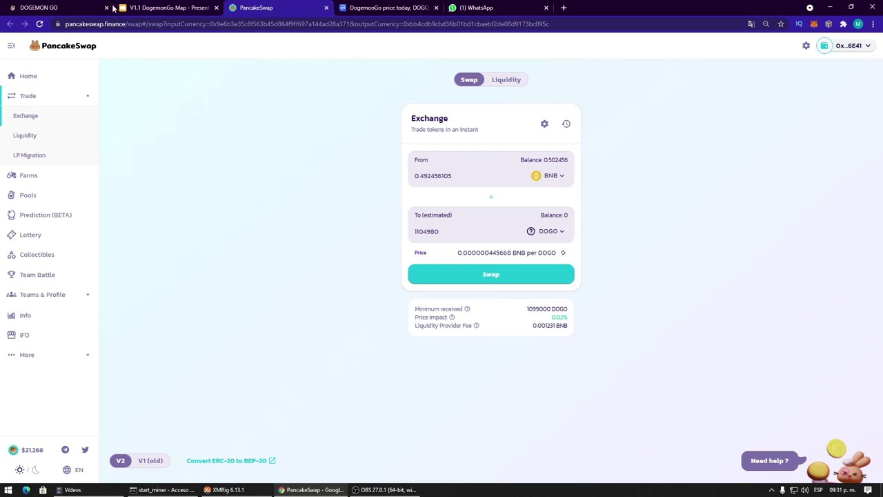
Step: Check DogemonGo's current price on CoinMarketCap, returning to the PancakeSwap exchange
click(58, 6)
click(389, 7)
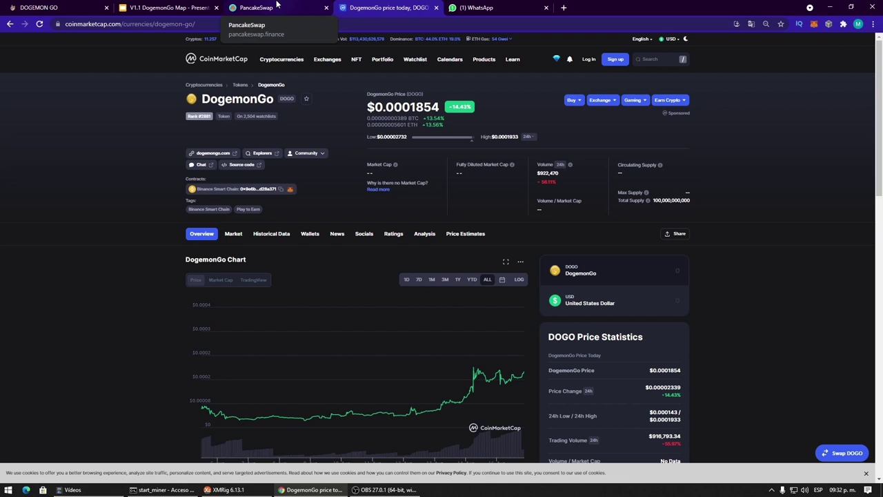
click(276, 5)
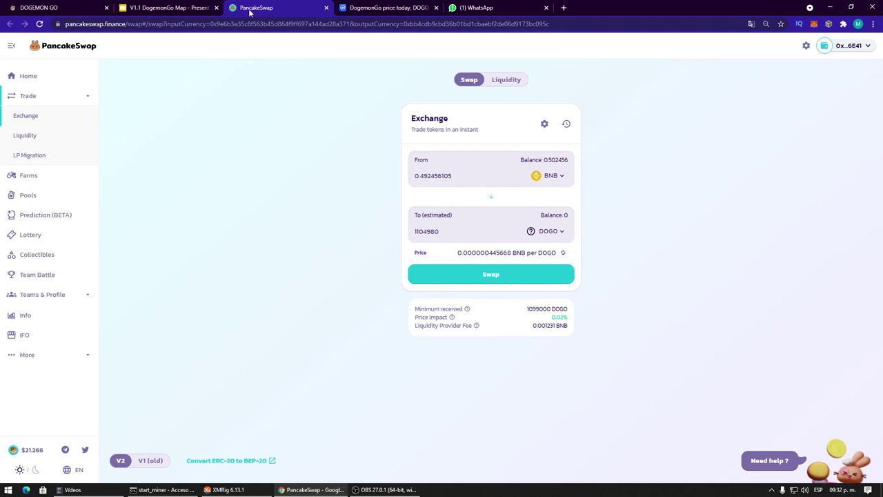
Step: Open the token list for the receiving side of the swap and copy DogemonGo's Binance Smart Chain contract address from CoinMarketCap
click(546, 233)
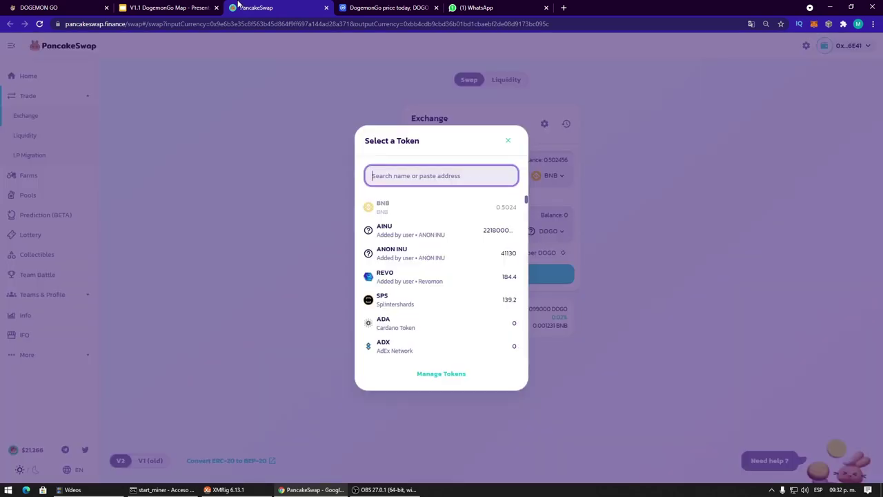
click(207, 6)
click(354, 7)
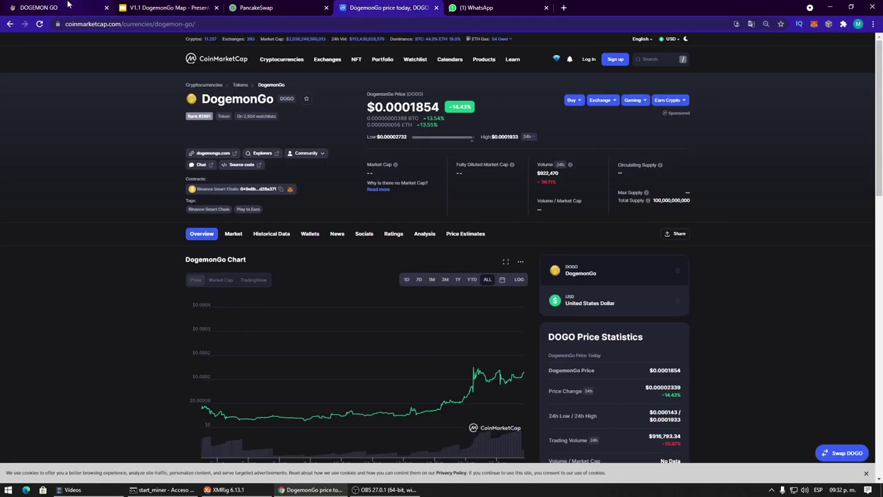
click(281, 189)
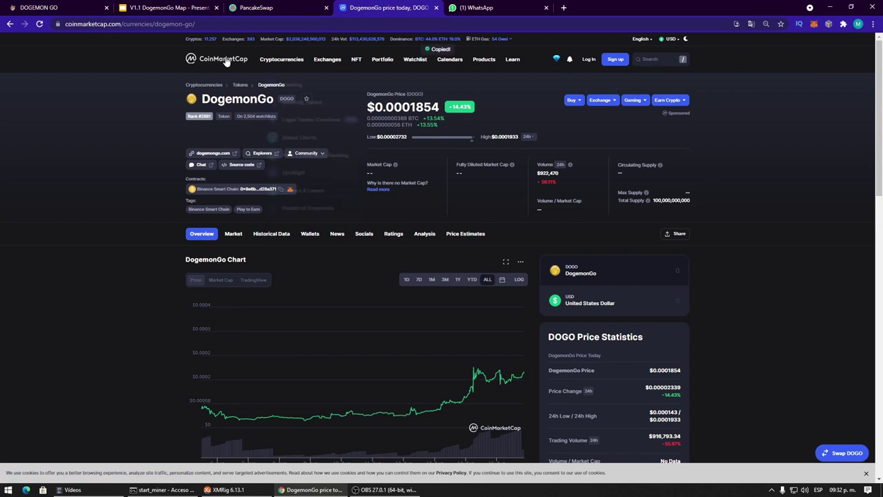
Step: Search PancakeSwap's receiving token list for the DOGO contract address given in the Dogemon Go website's footer, keeping DOGO as the token
click(39, 7)
scroll(440, 232, down, 15)
click(256, 7)
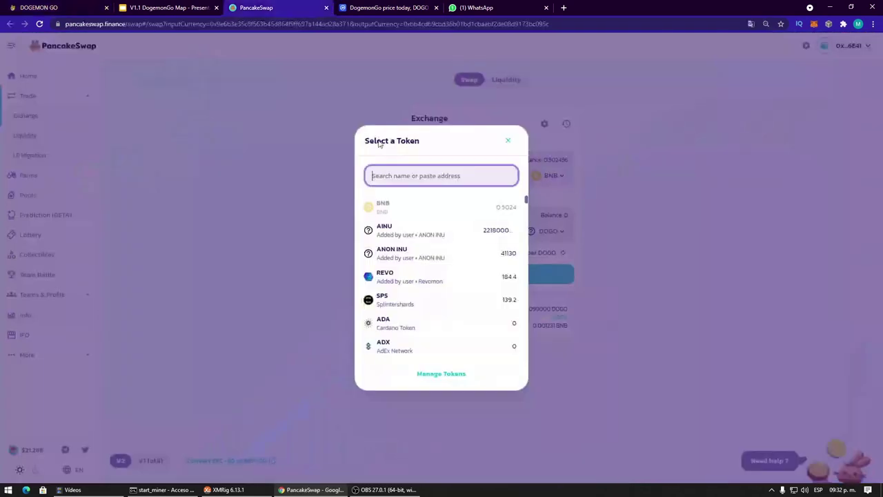
key(ctrl+v)
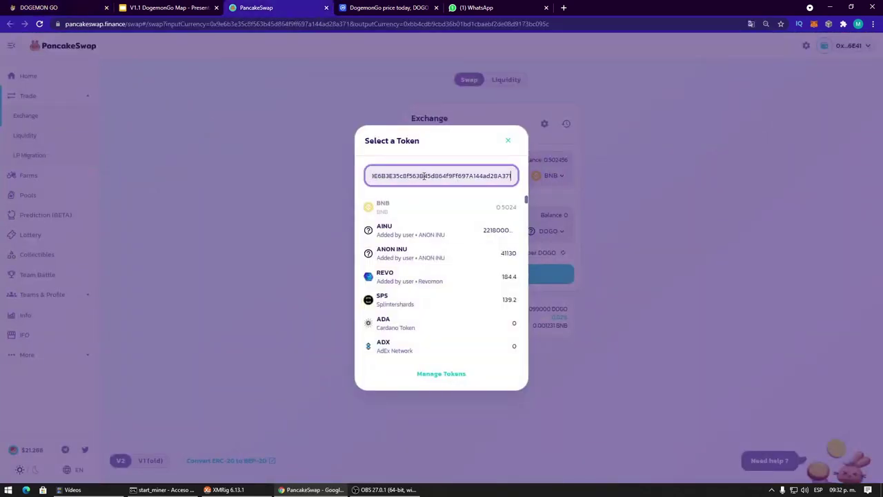
click(417, 207)
click(511, 142)
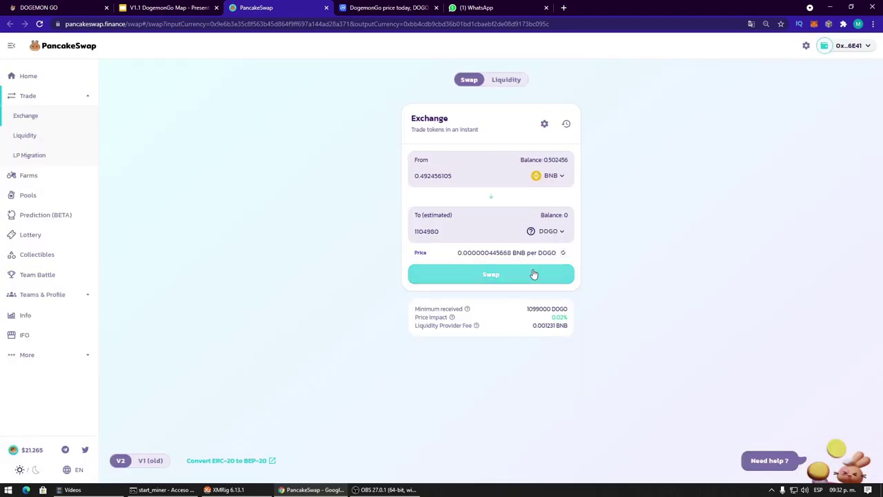
Step: Preview the BNB to DOGO swap without confirming it, and review the slippage tolerance in the exchange settings
click(476, 274)
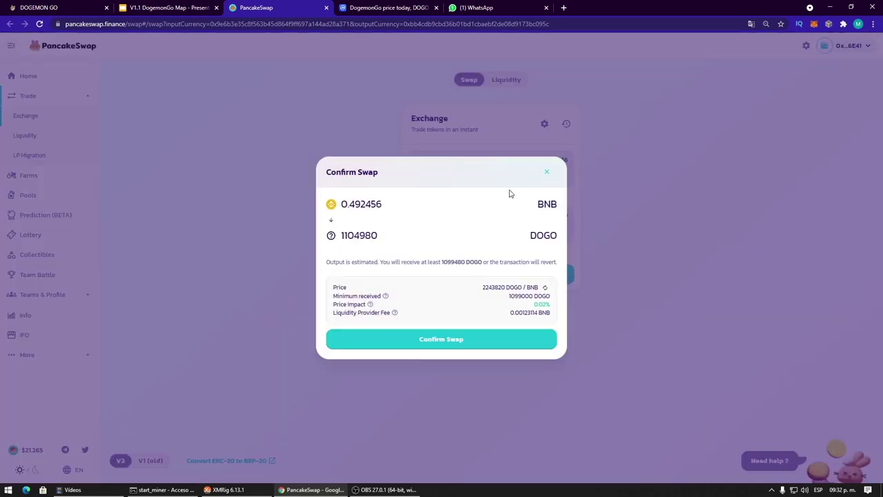
click(548, 154)
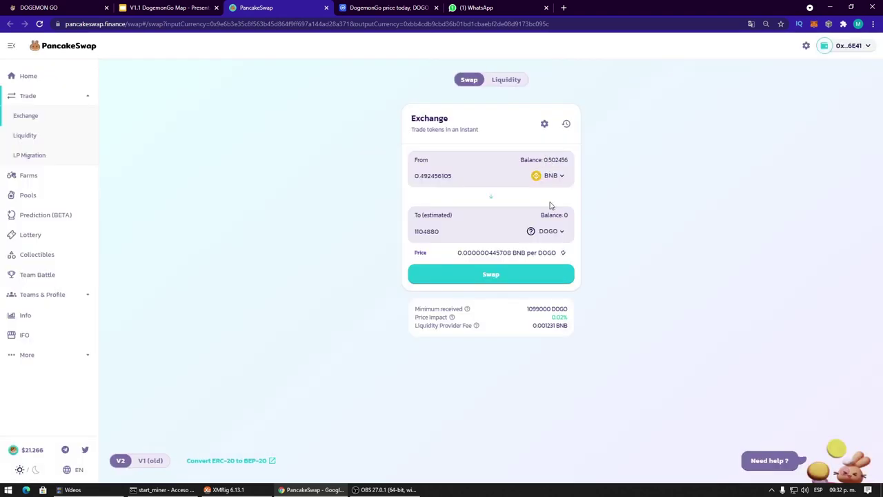
click(544, 126)
mouse_move(430, 258)
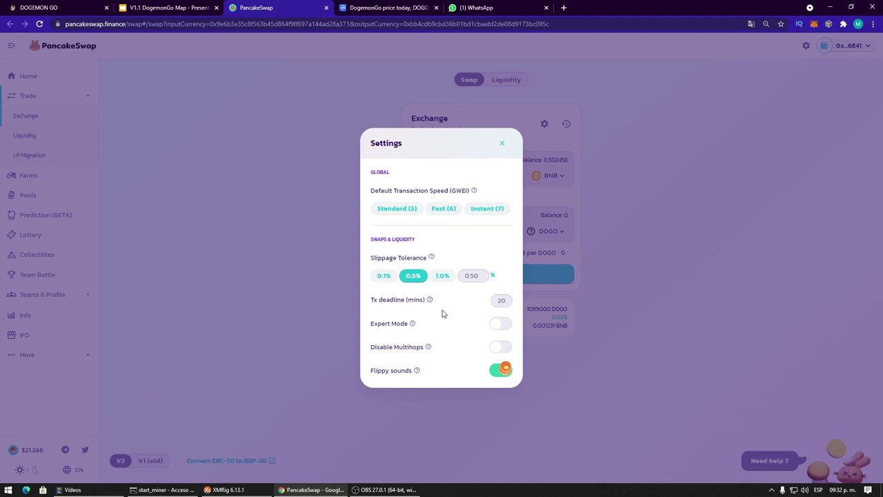
click(503, 145)
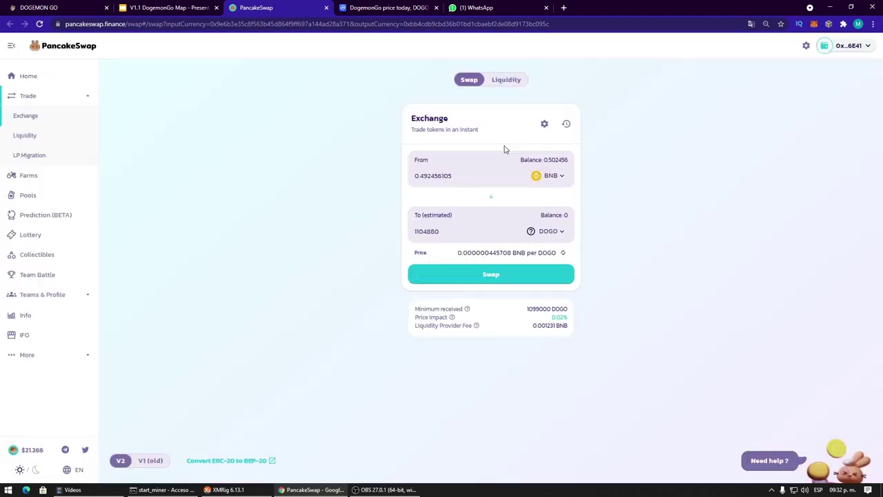
Step: Try to swap 0.492456105 BNB for DOGO with 0.5% slippage tolerance
click(527, 274)
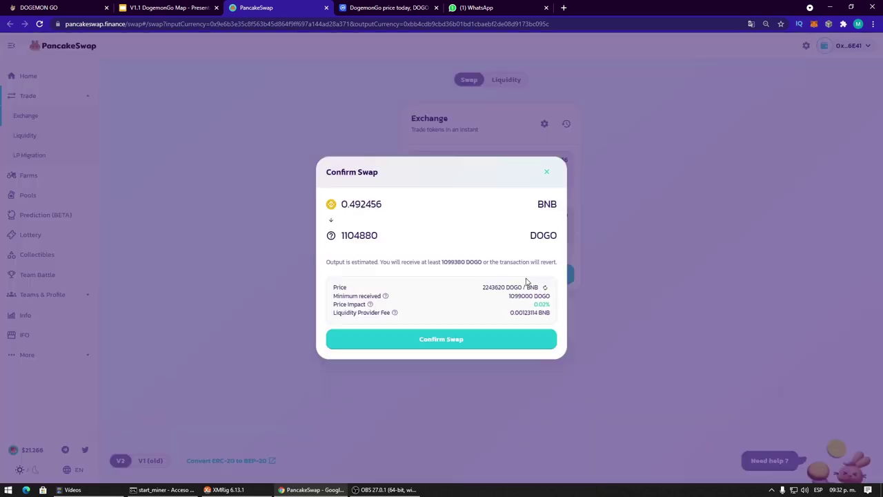
click(496, 341)
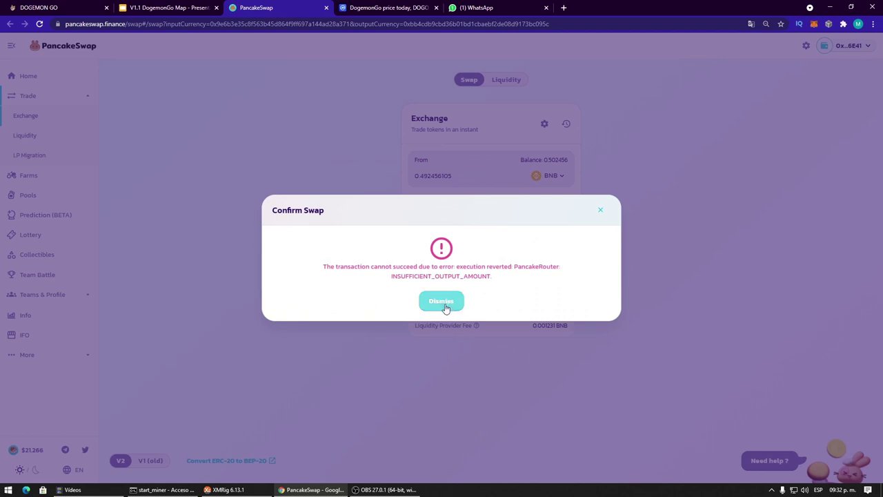
click(442, 302)
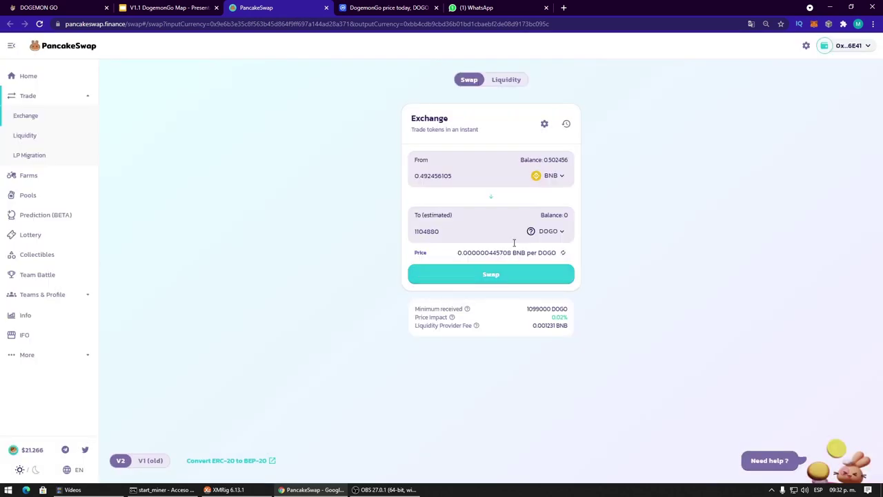
click(547, 178)
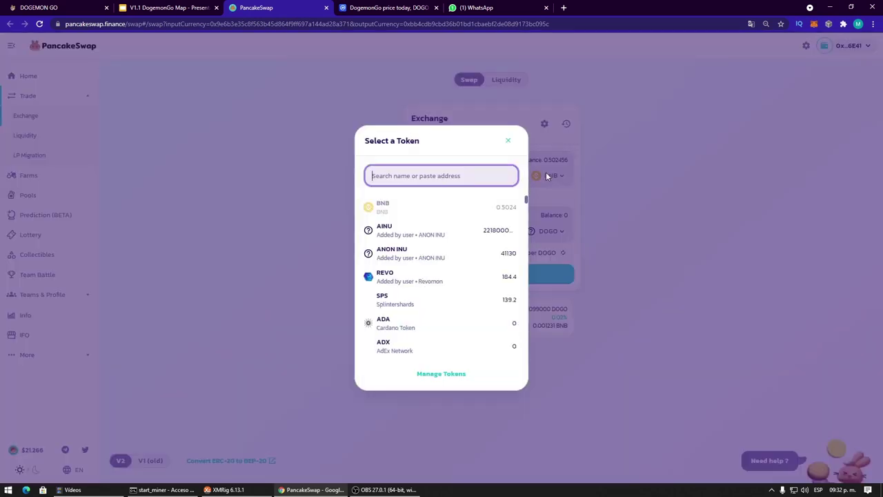
click(511, 142)
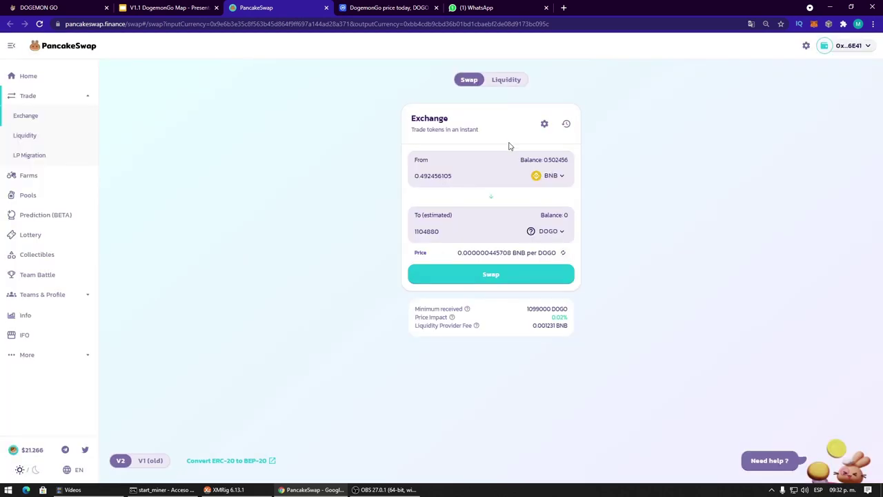
click(490, 198)
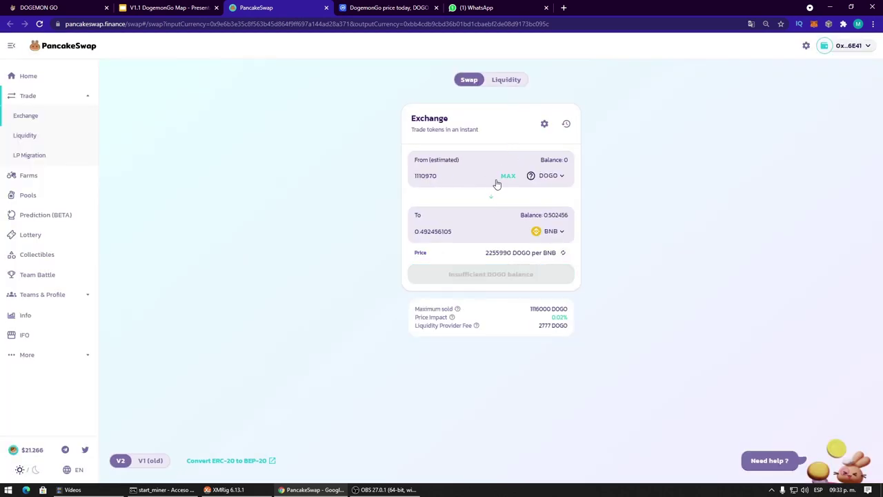
click(492, 198)
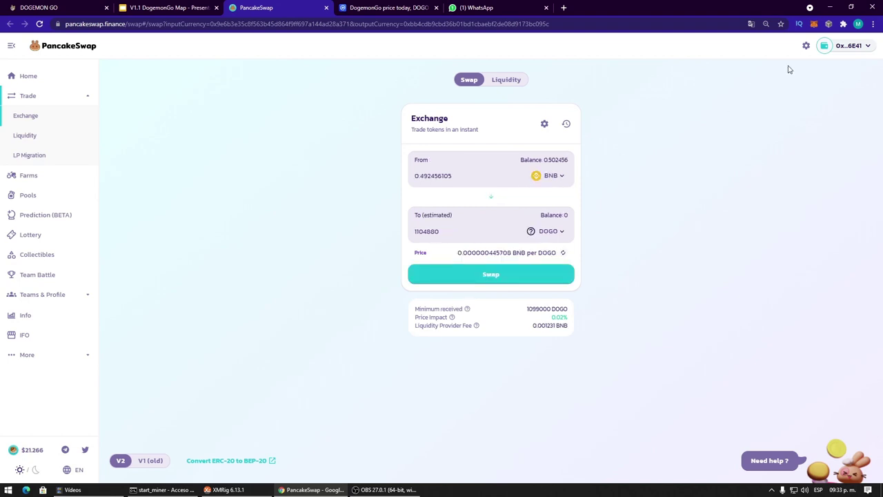
Step: Examine the token balances held in the MetaMask wallet on Binance Smart Chain Mainnet
click(815, 24)
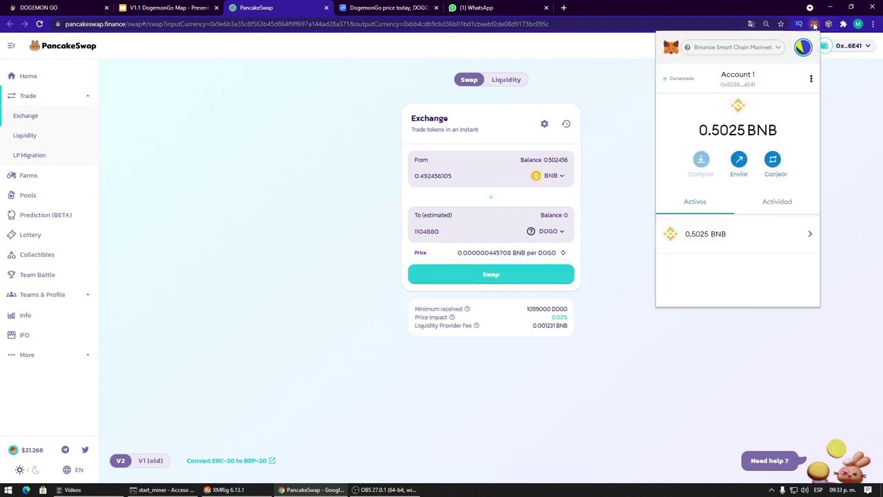
scroll(738, 204, down, 5)
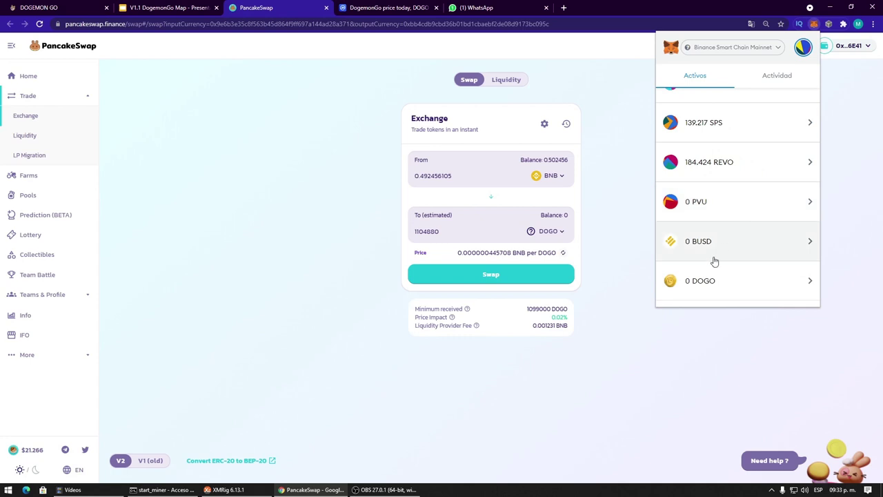
scroll(712, 278, up, 5)
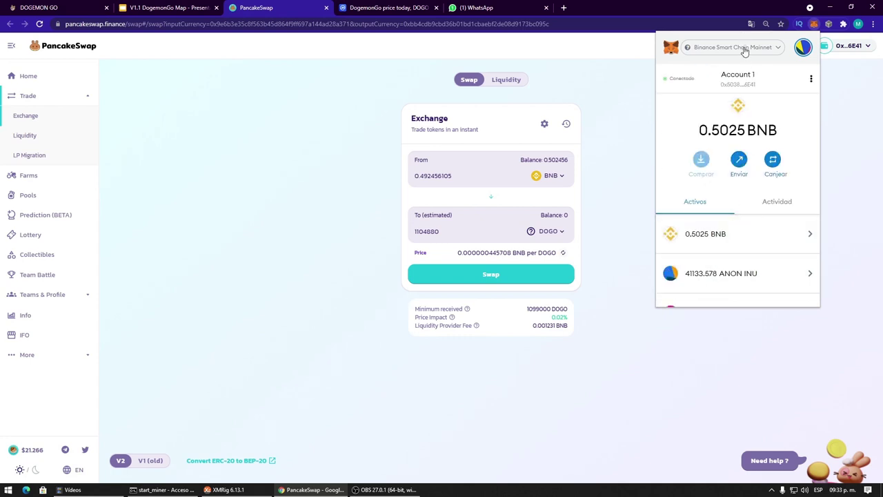
scroll(794, 250, down, 5)
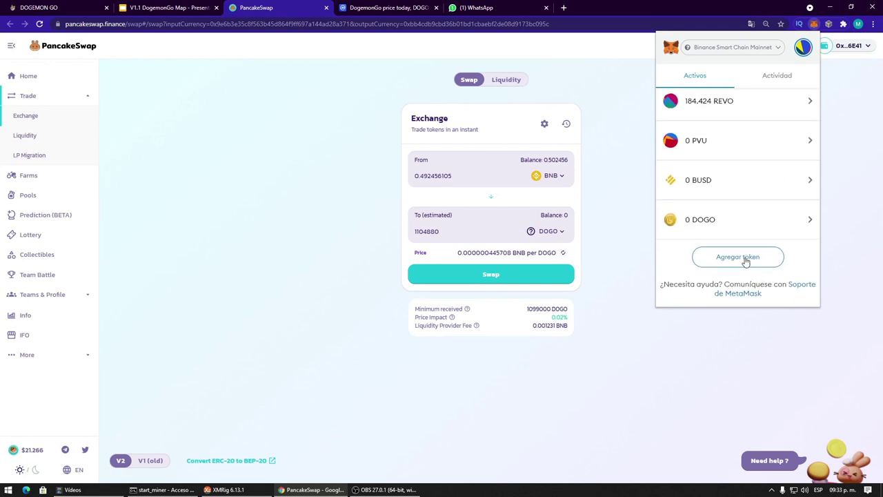
Step: Try to add DOGO to MetaMask as a custom token using its copied contract address, cancelling the form
click(745, 259)
click(705, 149)
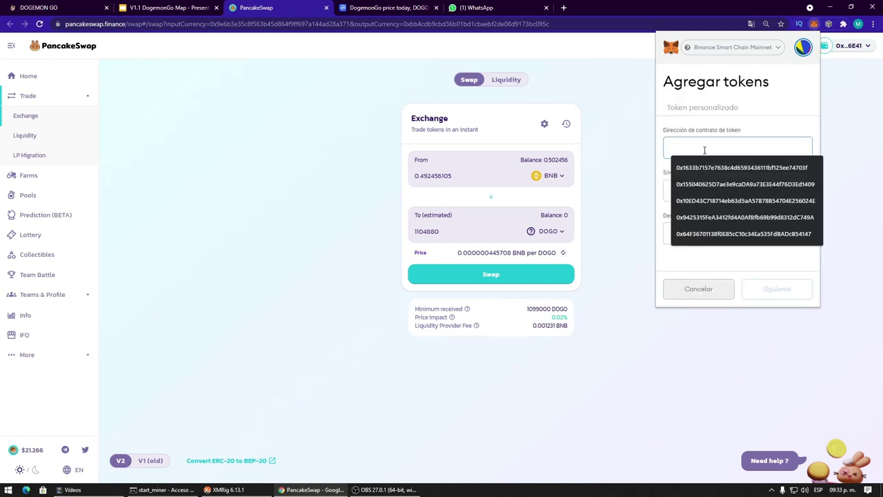
key(ctrl+v)
key(Tab)
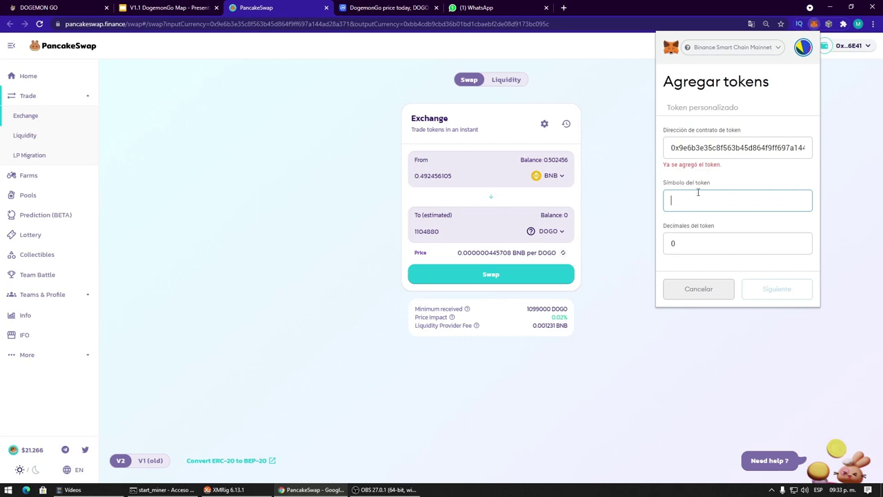
click(721, 251)
click(693, 290)
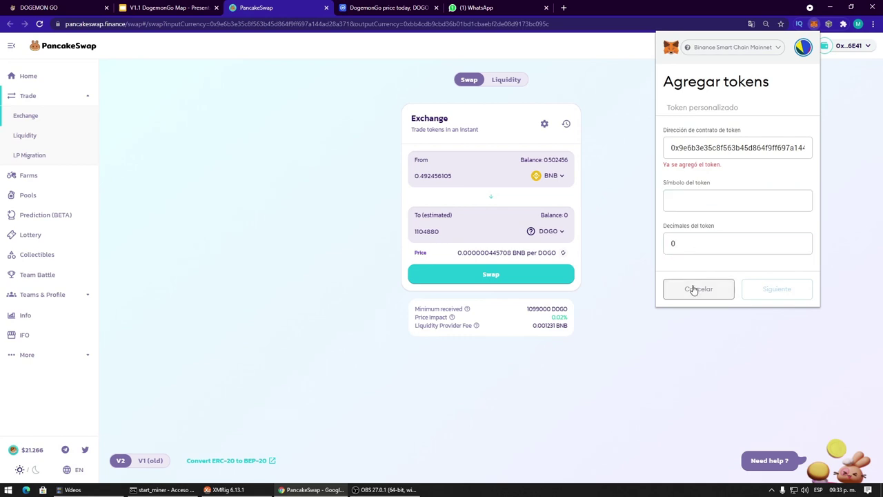
scroll(704, 276, down, 5)
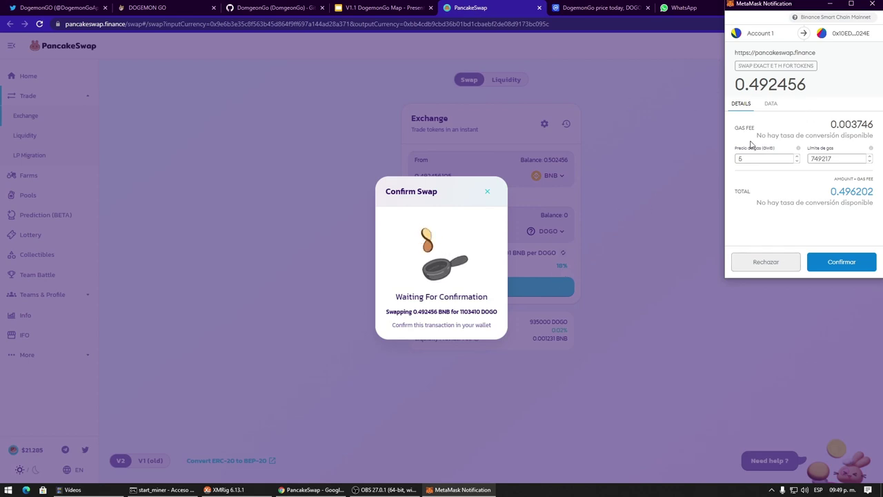
Step: Approve the swap of 0.492456 BNB for DOGO in MetaMask and check the wallet's DOGO balance
click(837, 268)
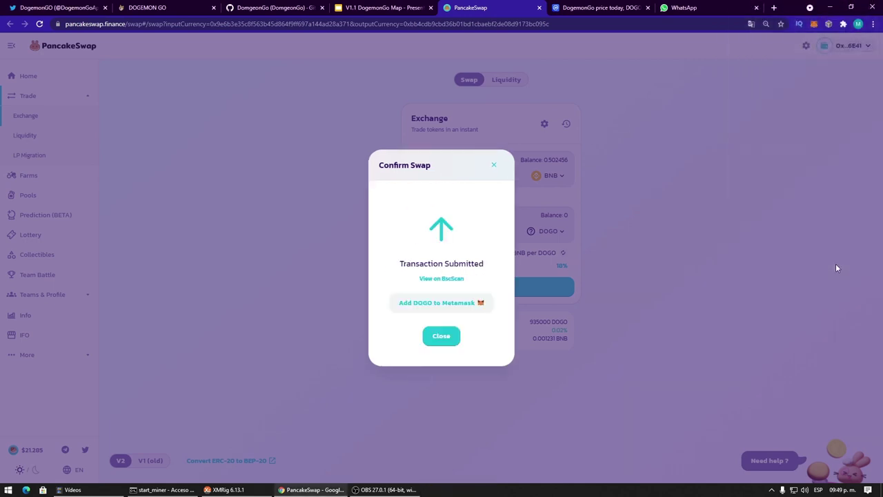
click(442, 334)
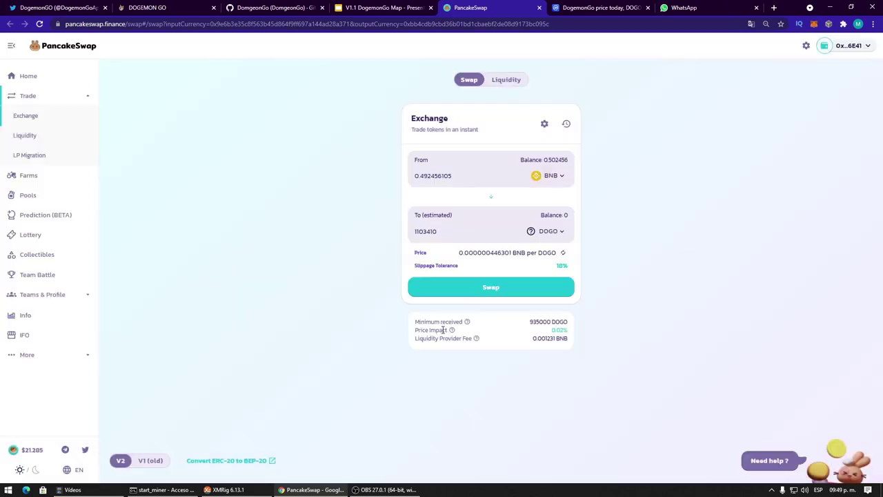
click(815, 24)
scroll(739, 198, down, 5)
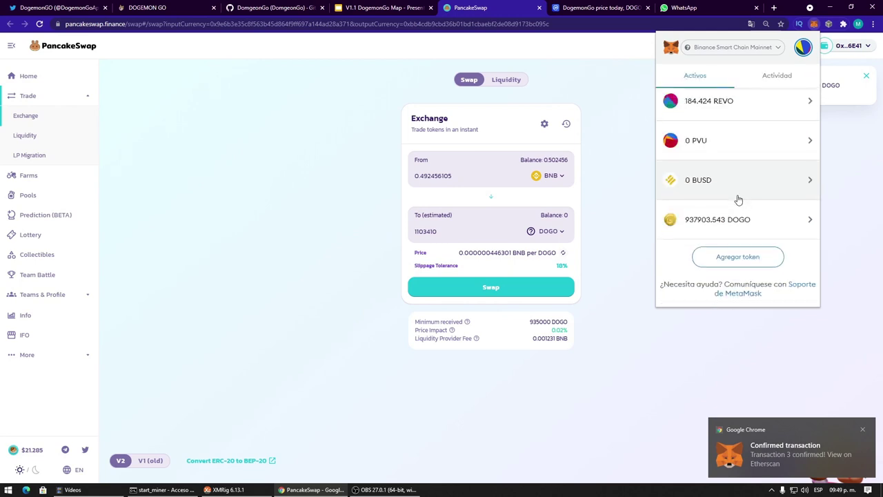